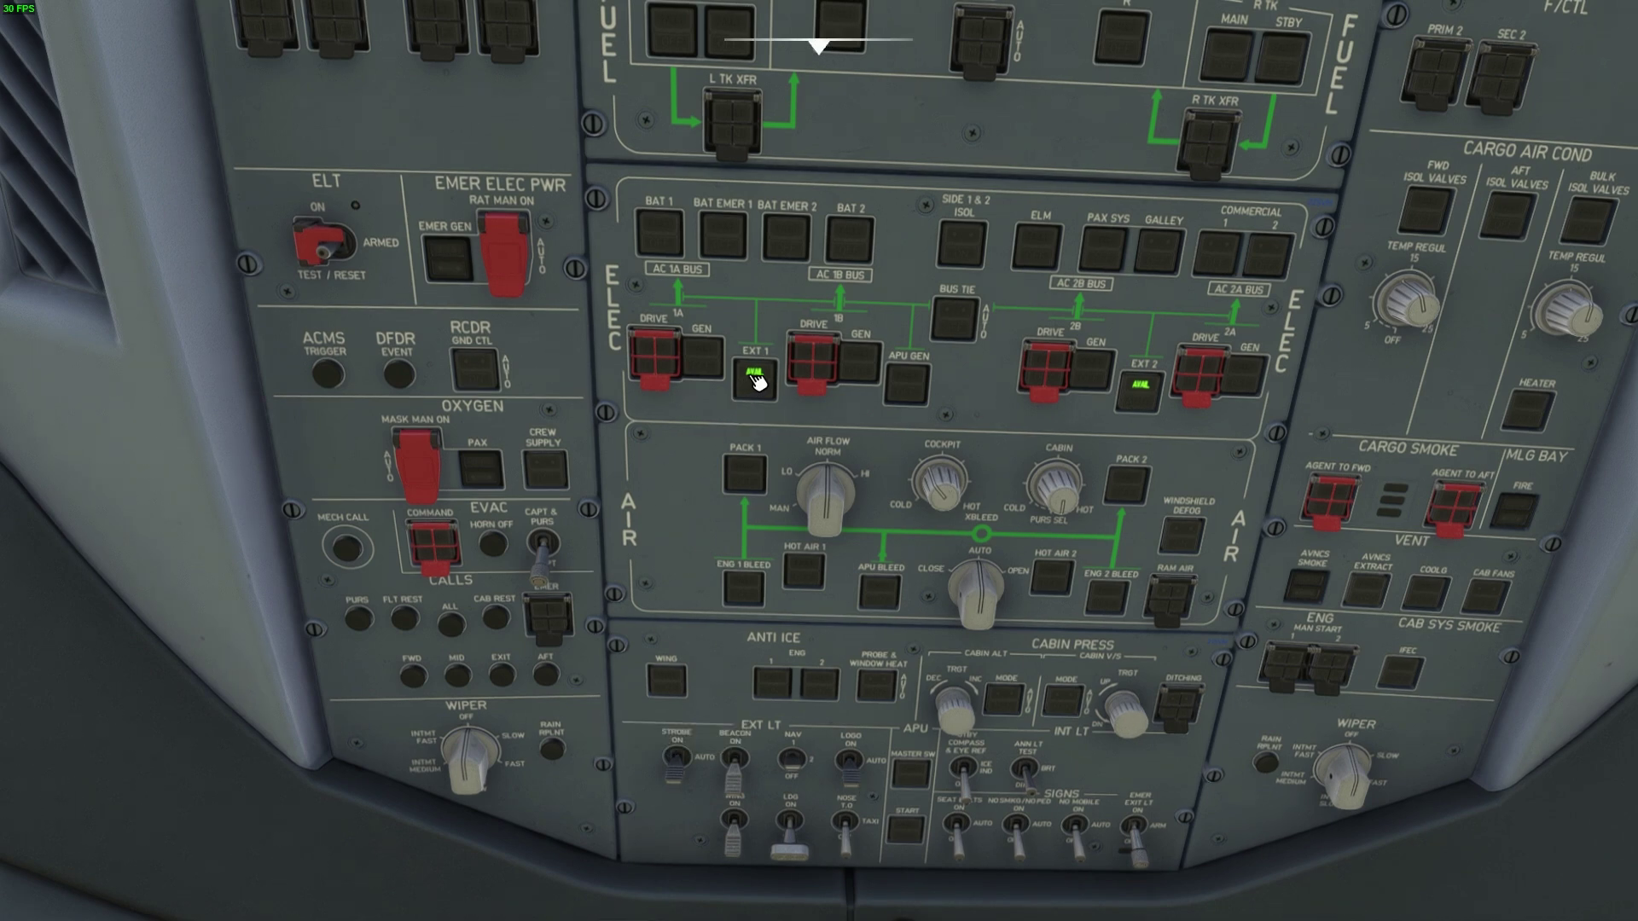
- Switch on external power 1 with the EXT 1 overhead pushbutton
click(756, 380)
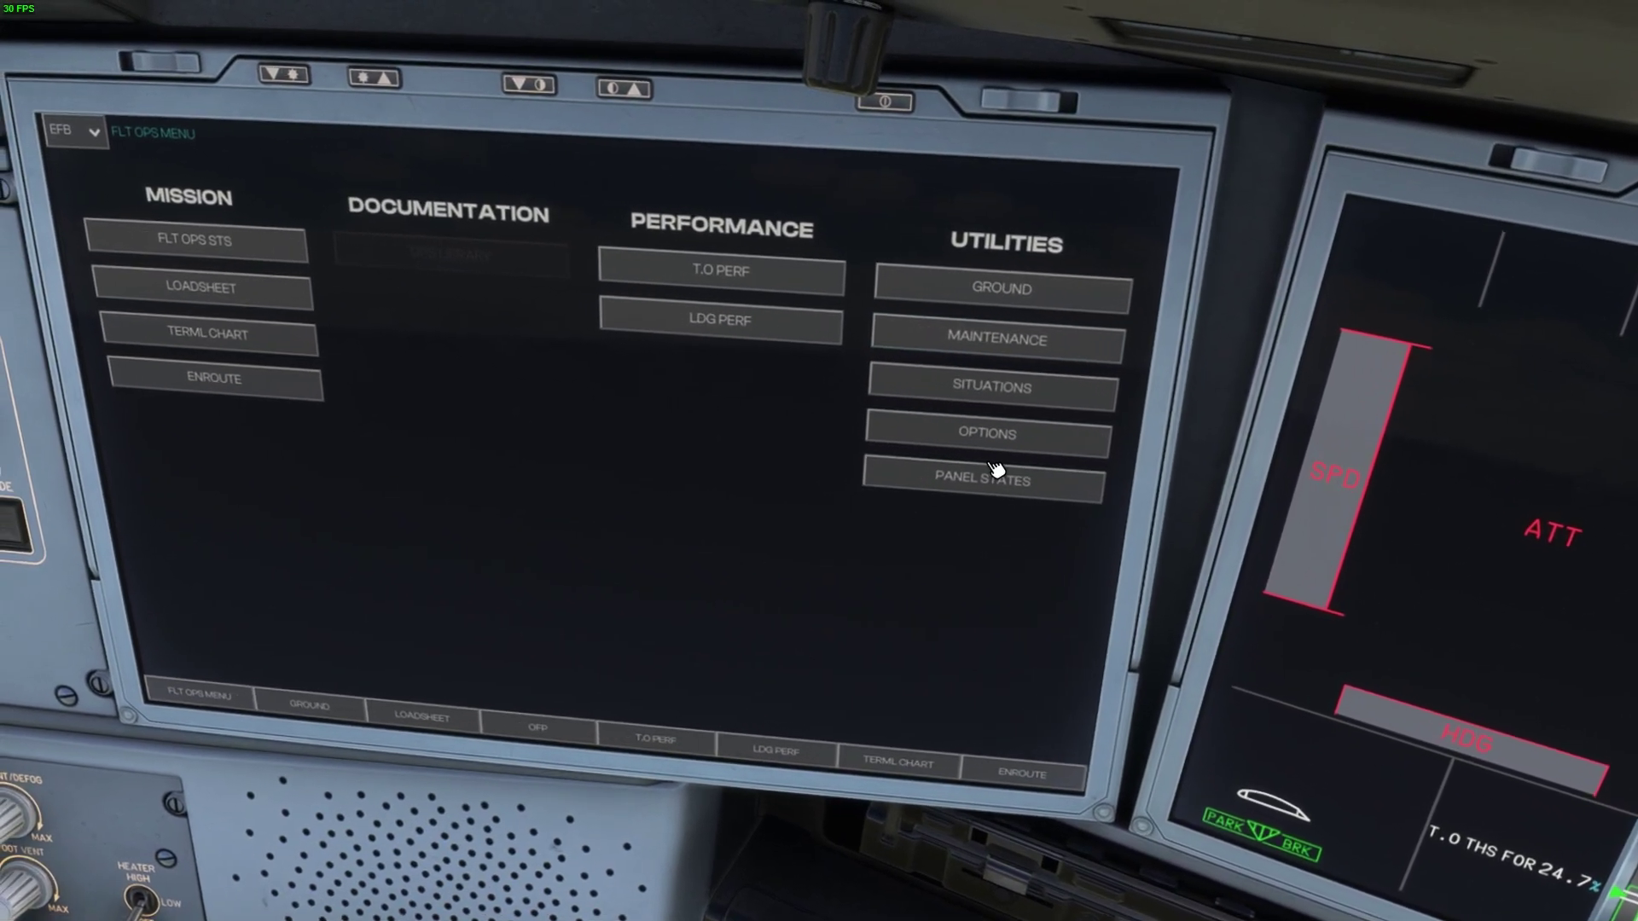
- Open OPTIONS under UTILITIES on the EFB flight ops menu to reach aircraft settings
click(995, 476)
click(1005, 439)
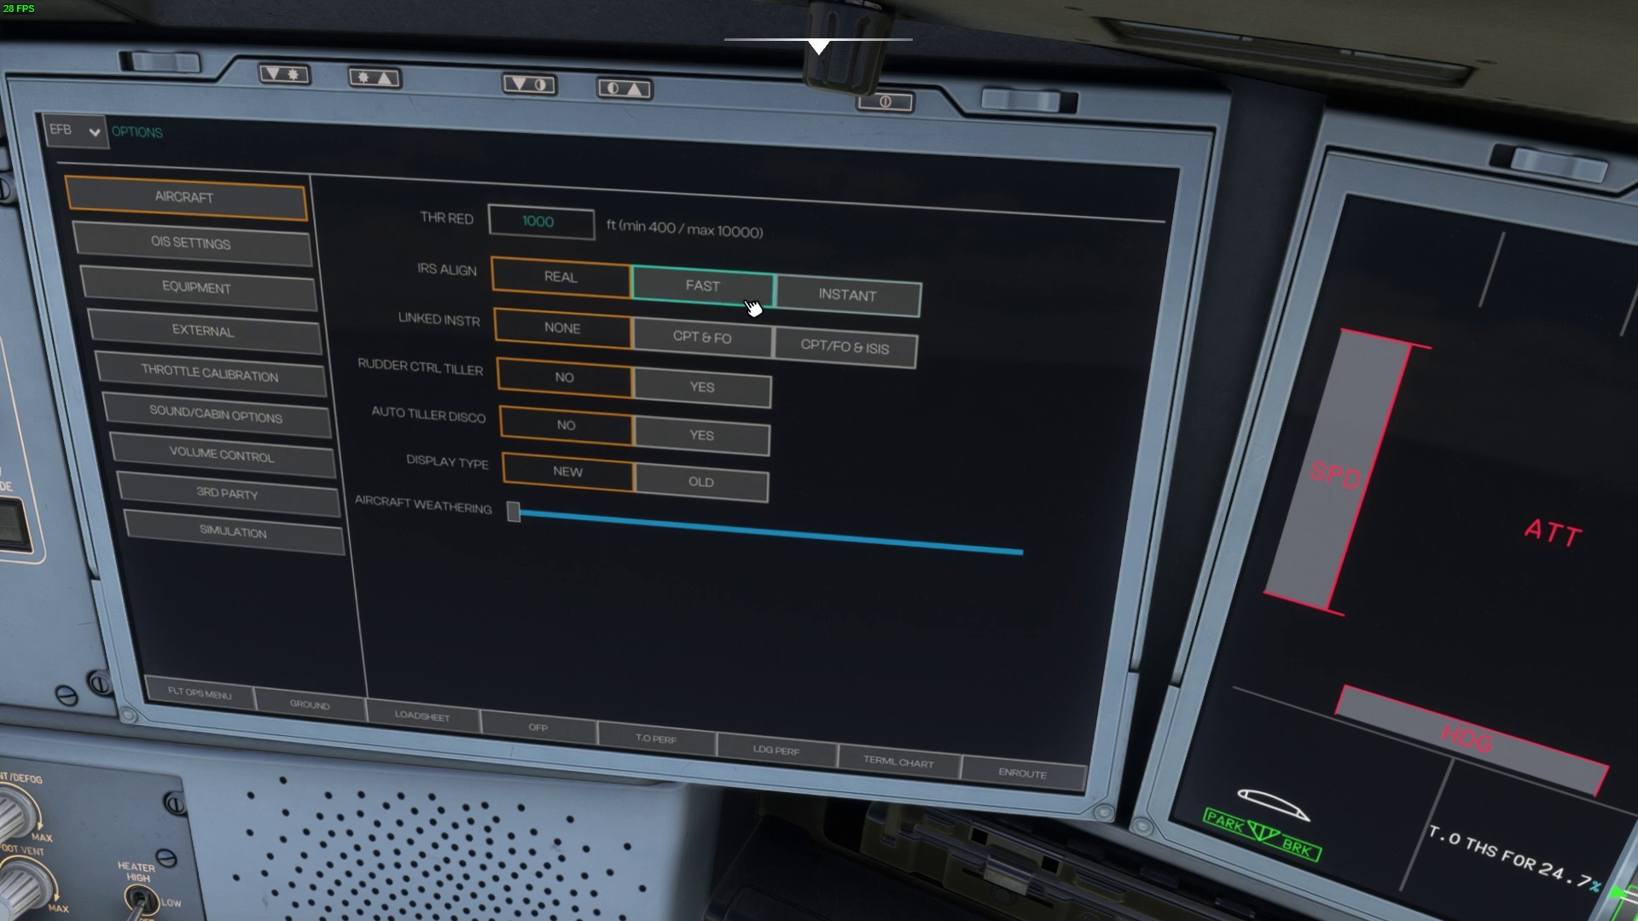
- Set IRS ALIGN to INSTANT in the EFB aircraft options
click(868, 302)
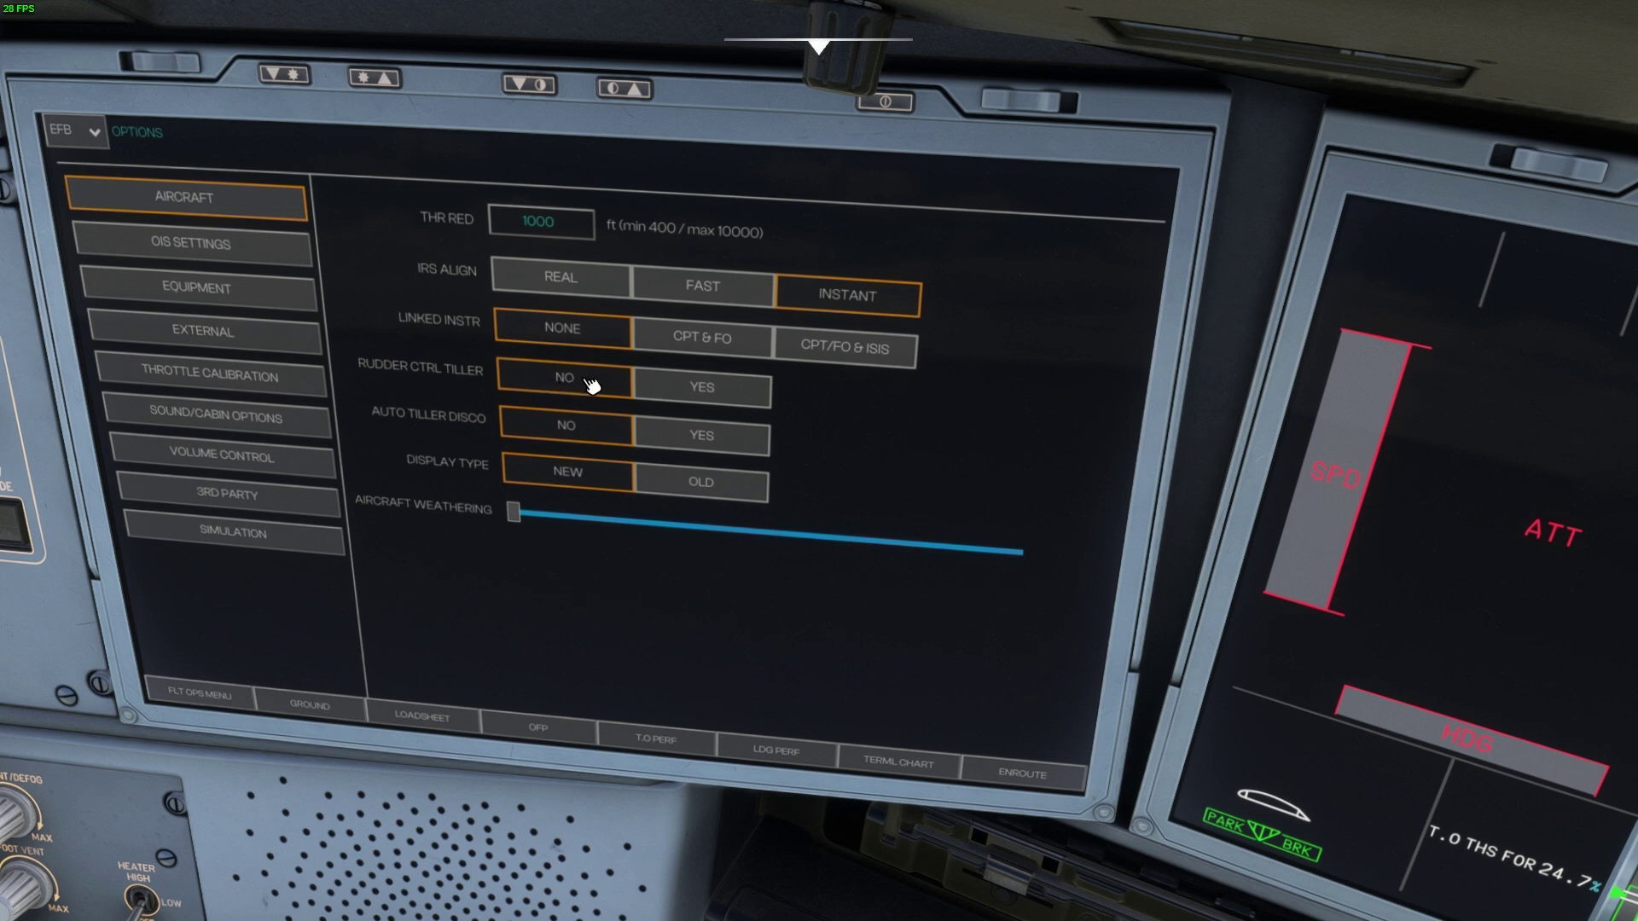
- Set RUDDER CTRL TILLER to YES in the EFB aircraft options
click(751, 392)
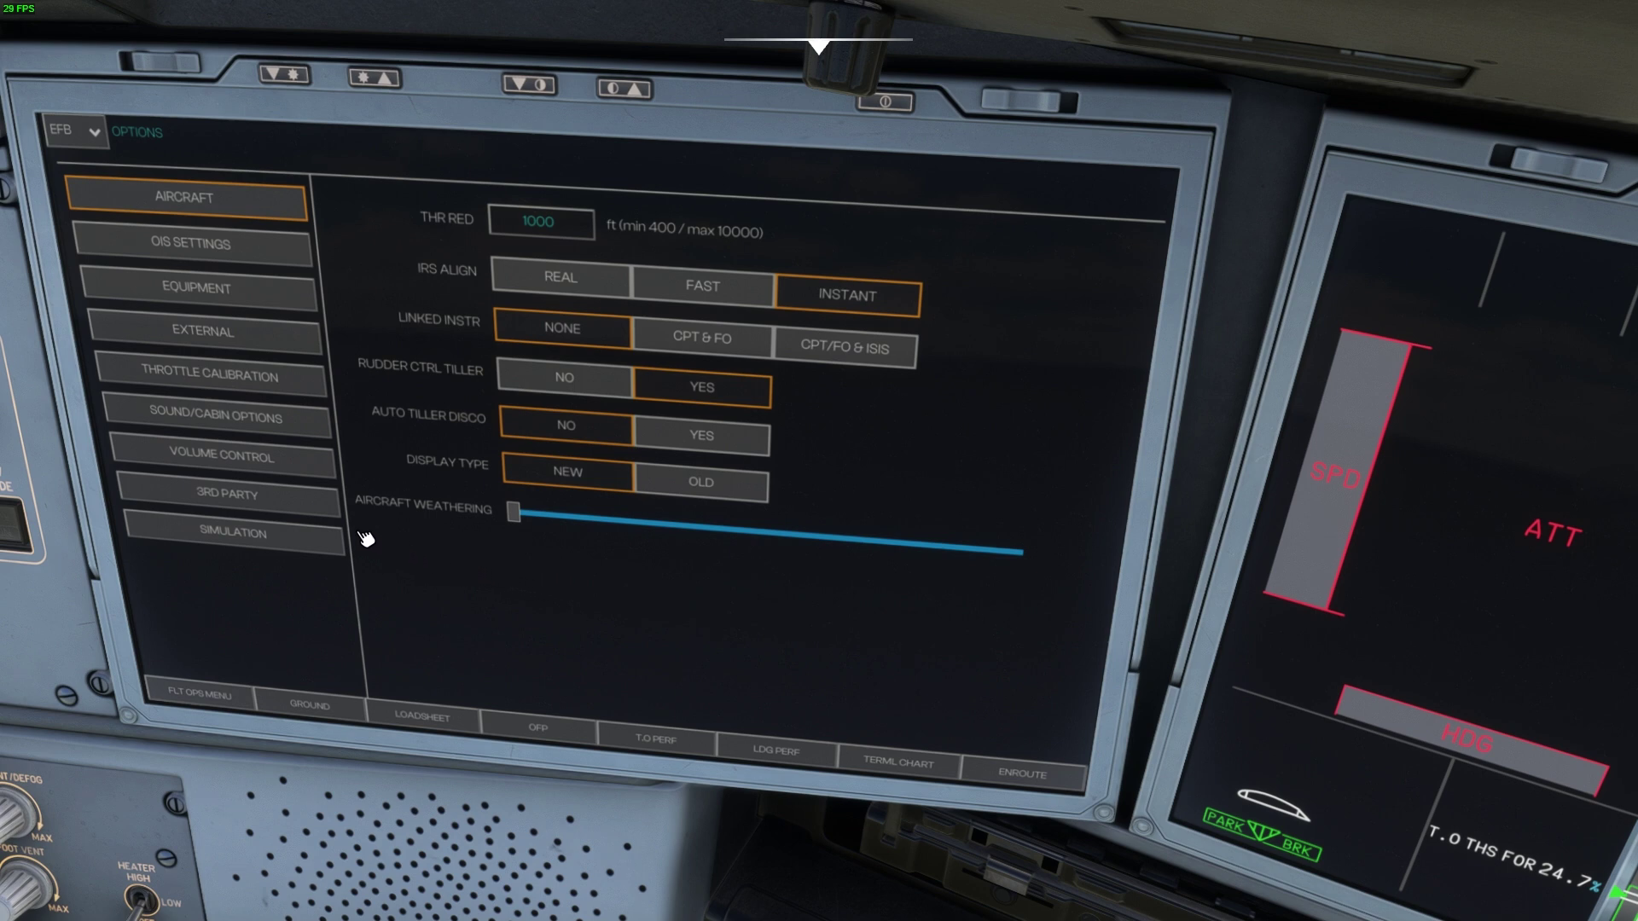
- Show the EFB's 3RD PARTY options page with streamer mode and navdata settings
click(256, 497)
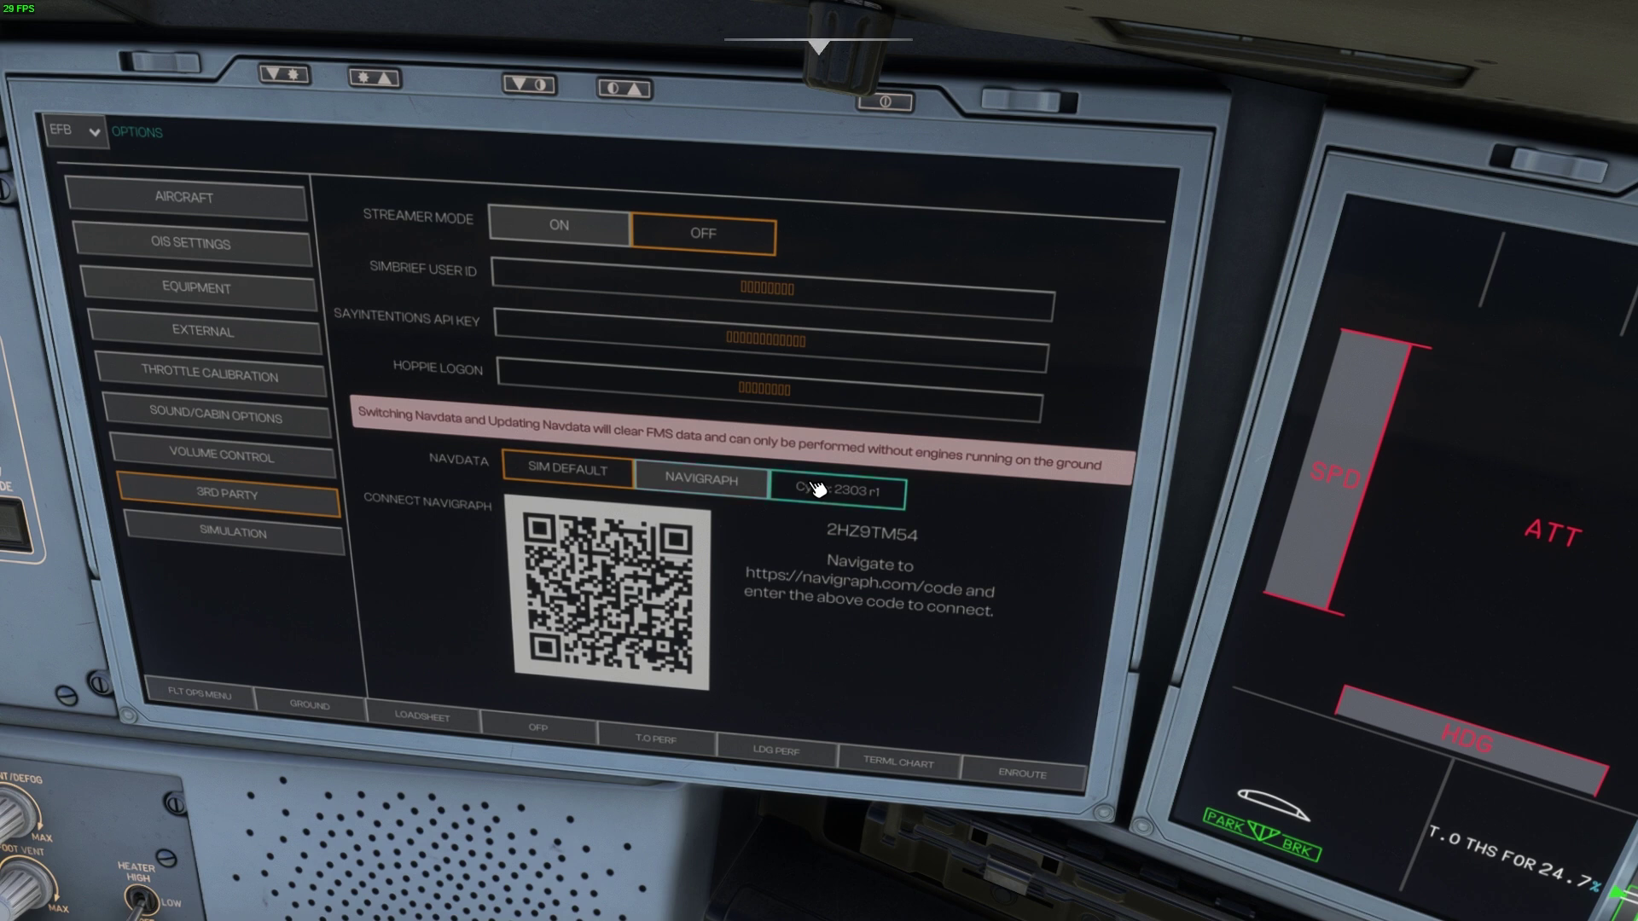
- Return from the EFB close-up to the wide pilot's-eye cockpit view
key(f)
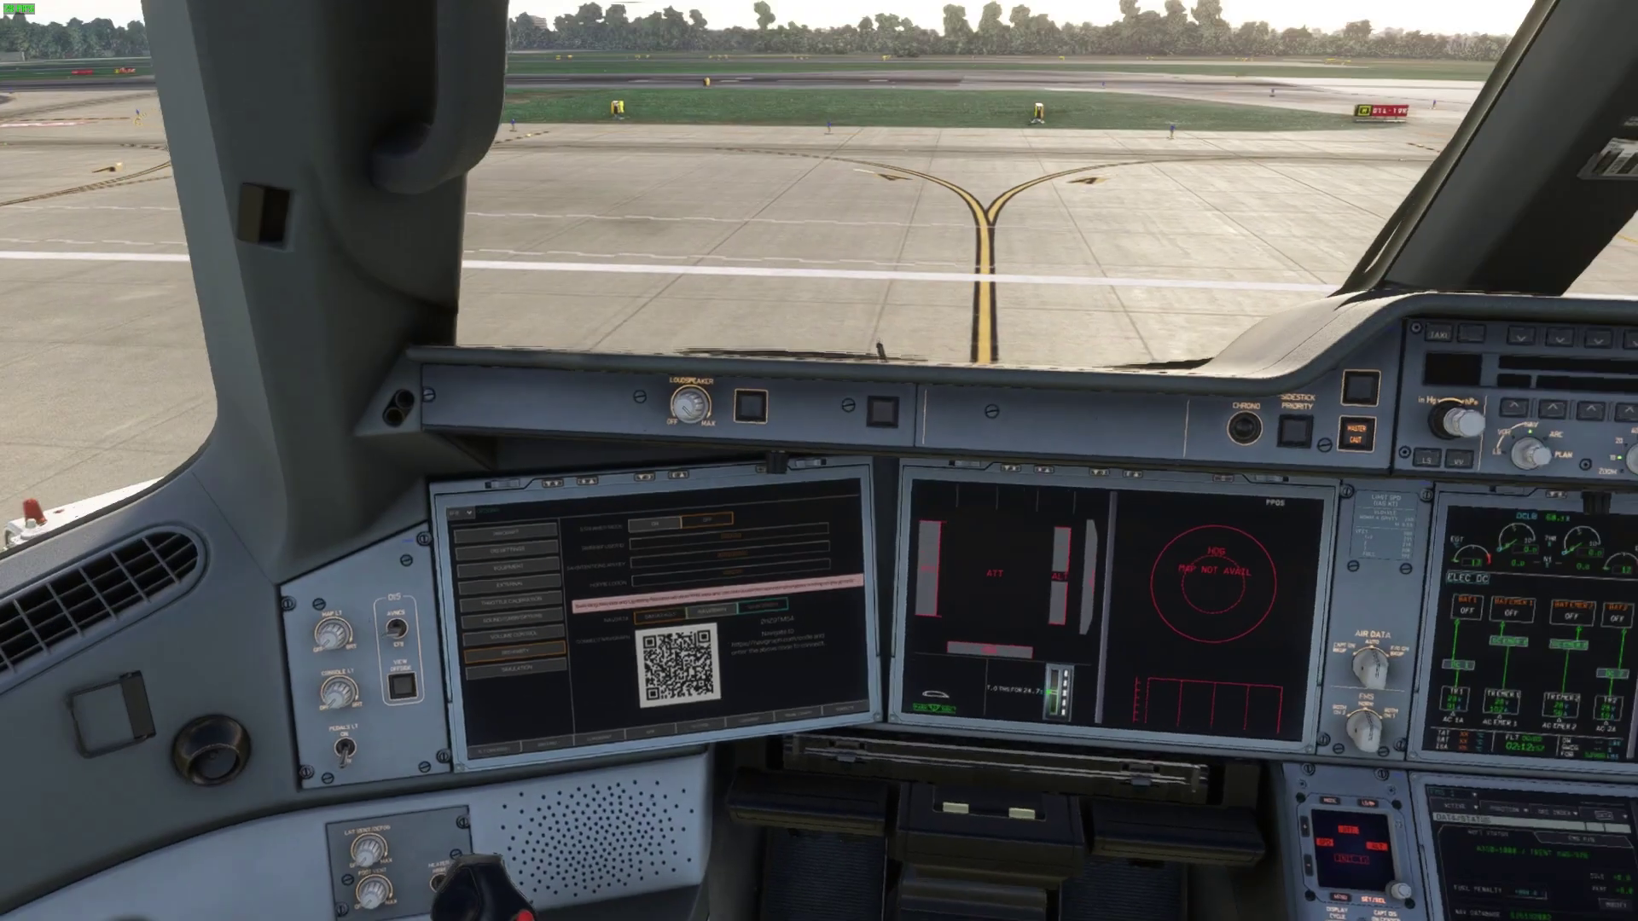